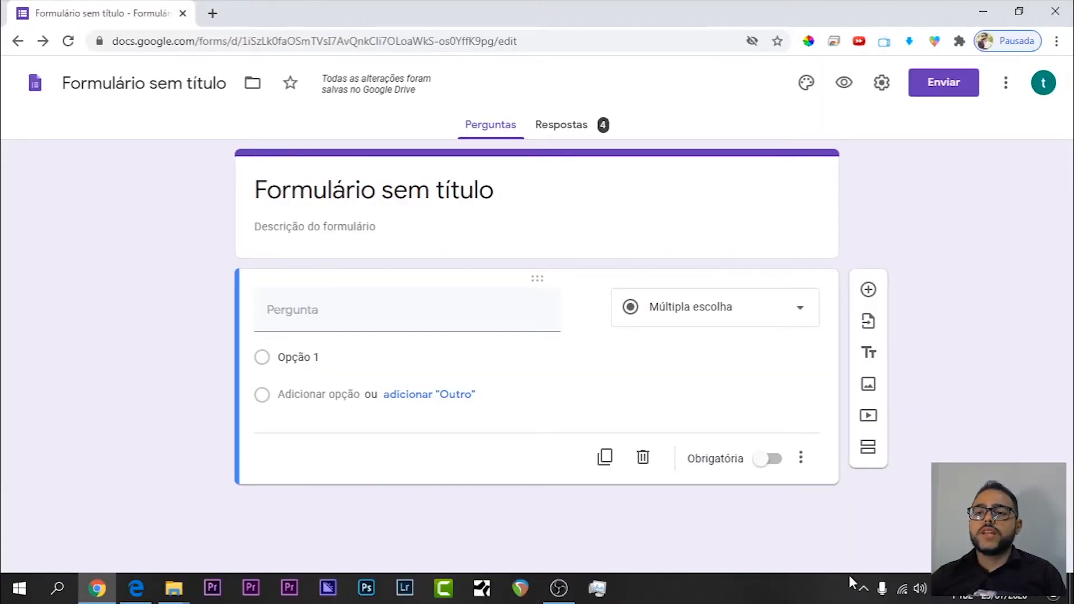
# - Add a blank question below the existing one and duplicate it, then delete both extra questions
pyautogui.click(871, 291)
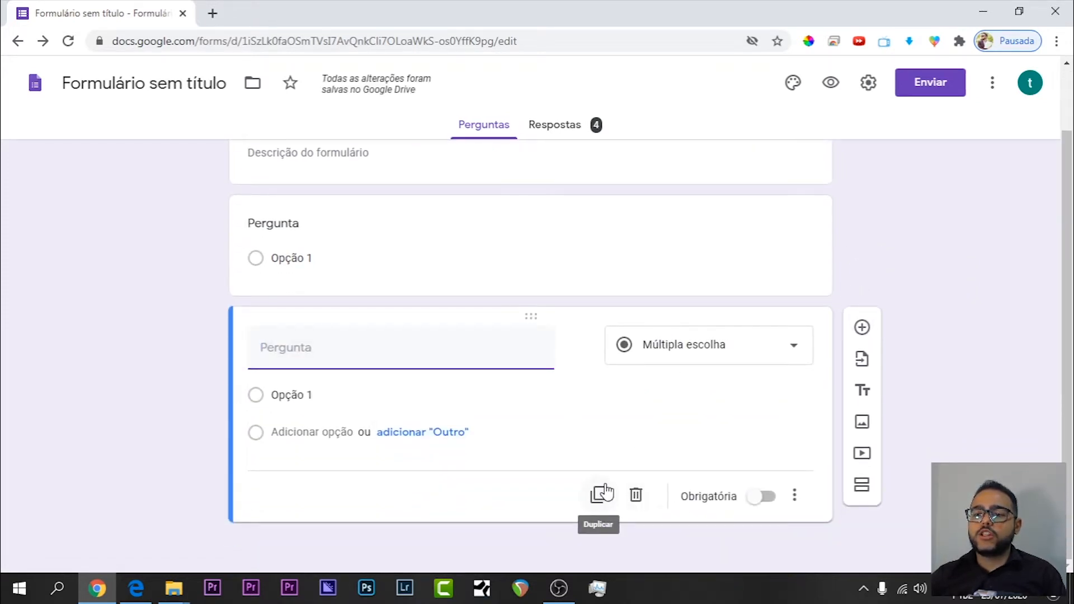
pyautogui.click(595, 502)
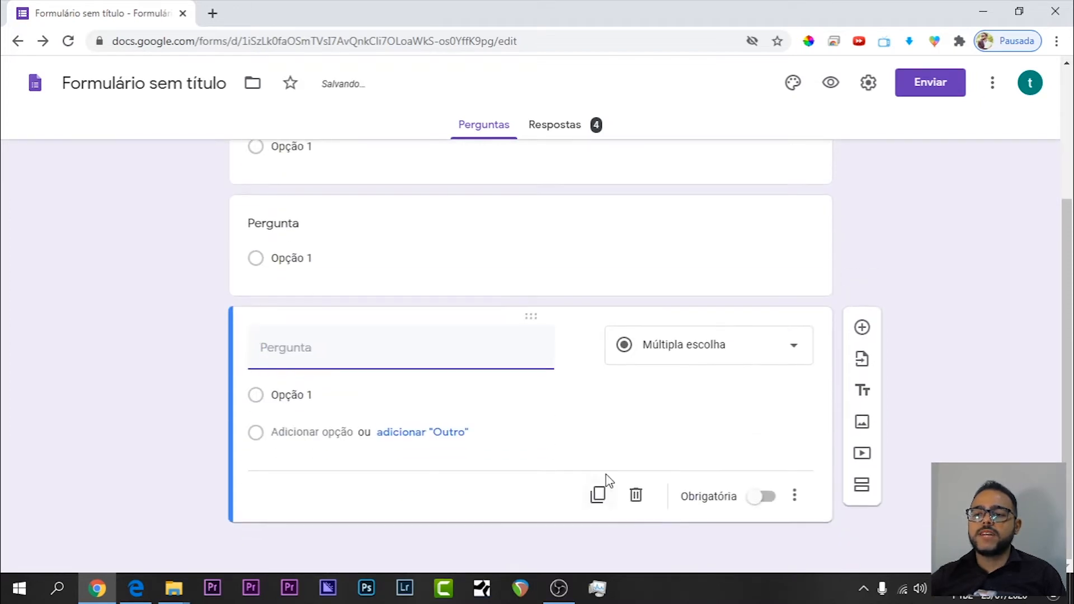
pyautogui.click(634, 498)
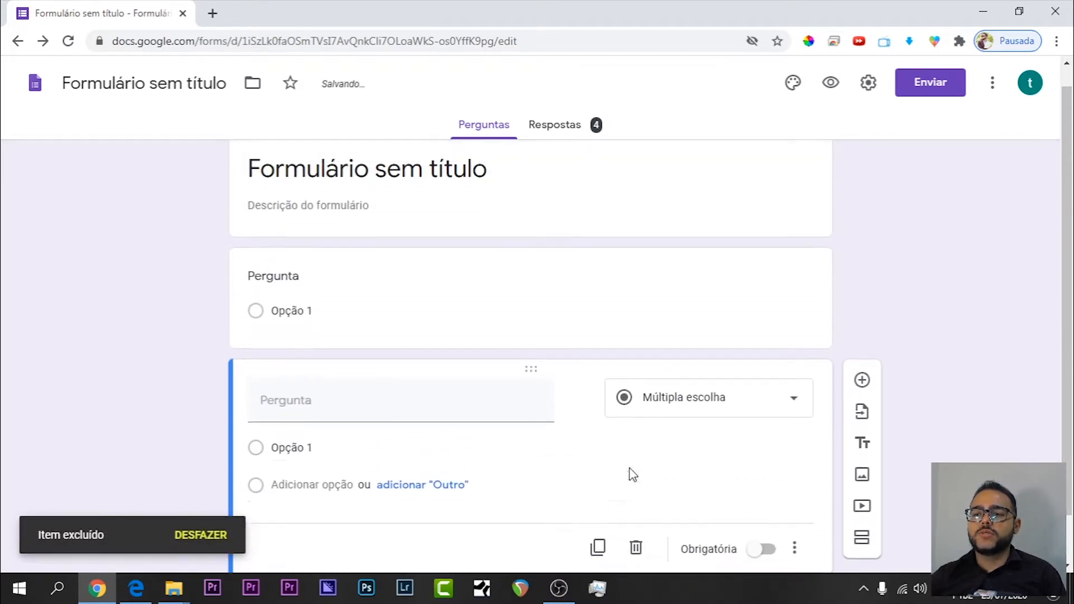
pyautogui.click(634, 501)
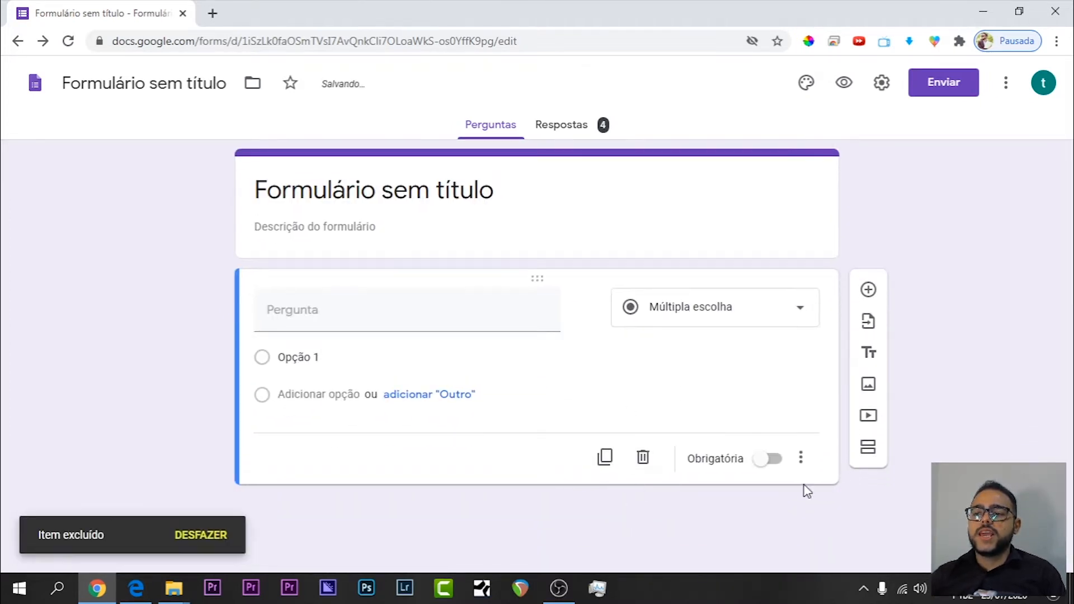
# - Make the blank question required and keep Múltipla escolha as its question type
pyautogui.click(772, 461)
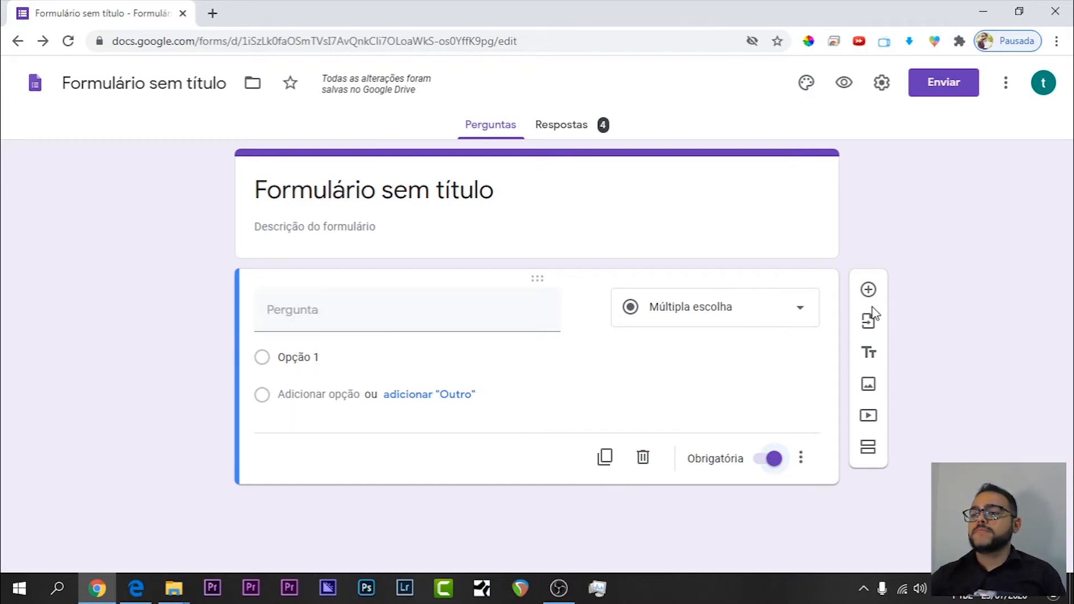
pyautogui.click(688, 323)
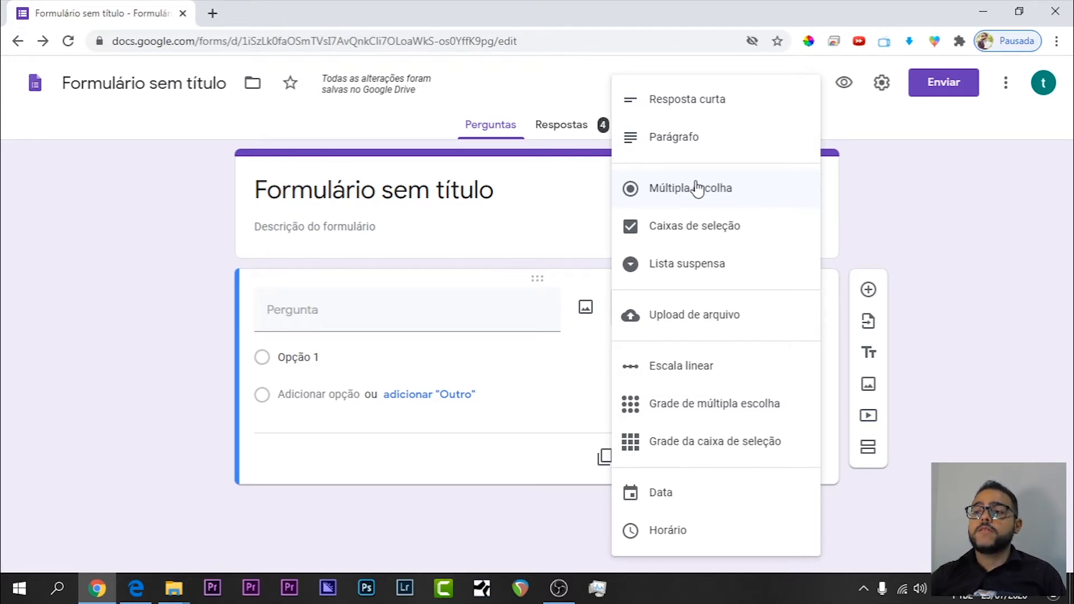
pyautogui.click(751, 196)
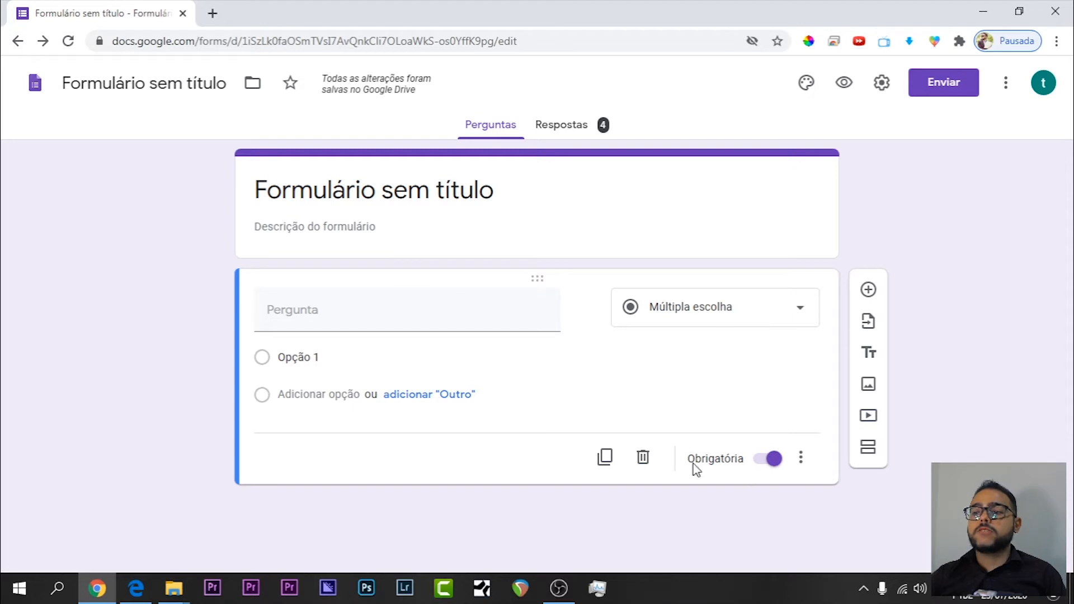
pyautogui.click(801, 459)
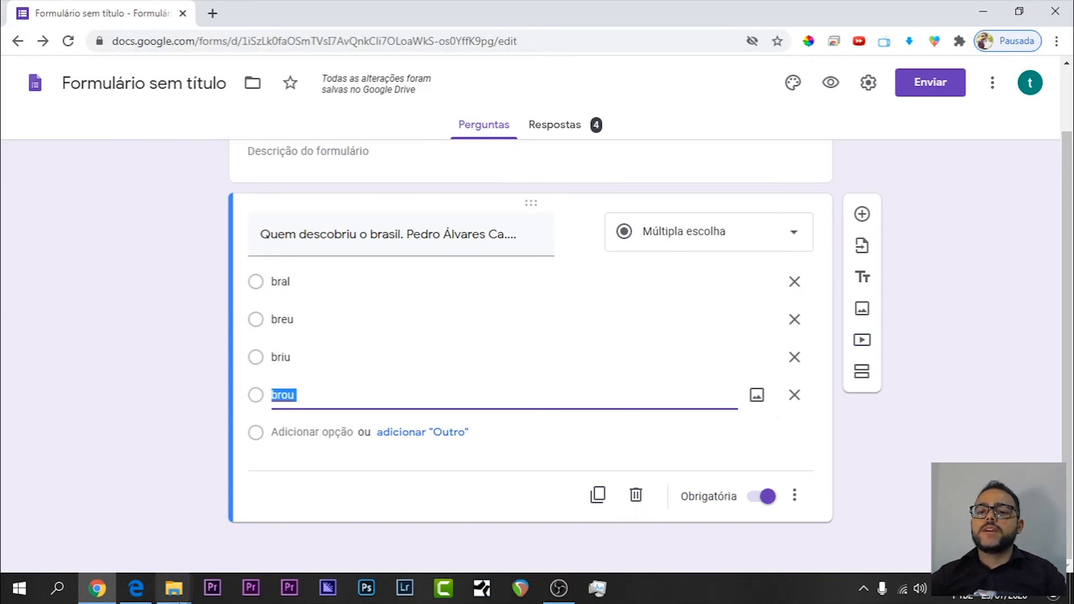
# - Switch to Microsoft Edge, reload the live form, and try to submit it without answering the required question
pyautogui.click(136, 588)
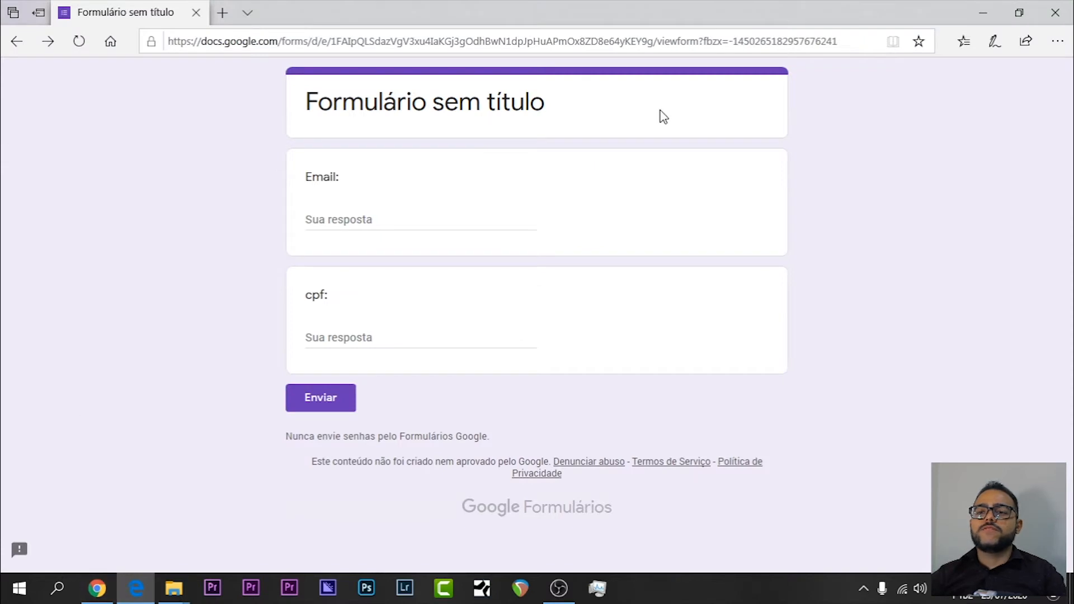
pyautogui.press('F5')
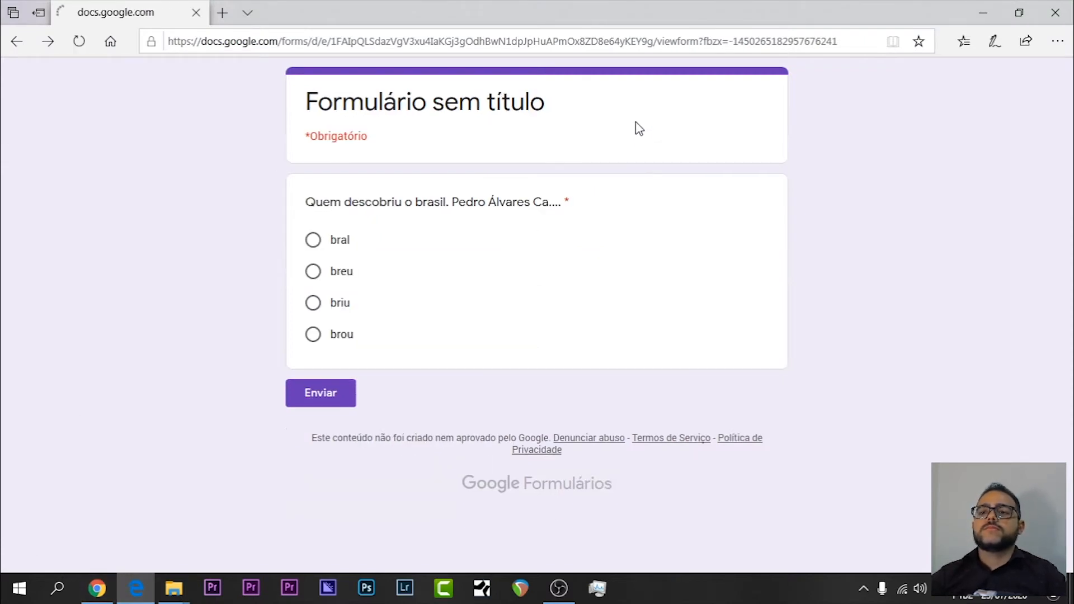
pyautogui.moveTo(282, 201); pyautogui.dragTo(571, 210)
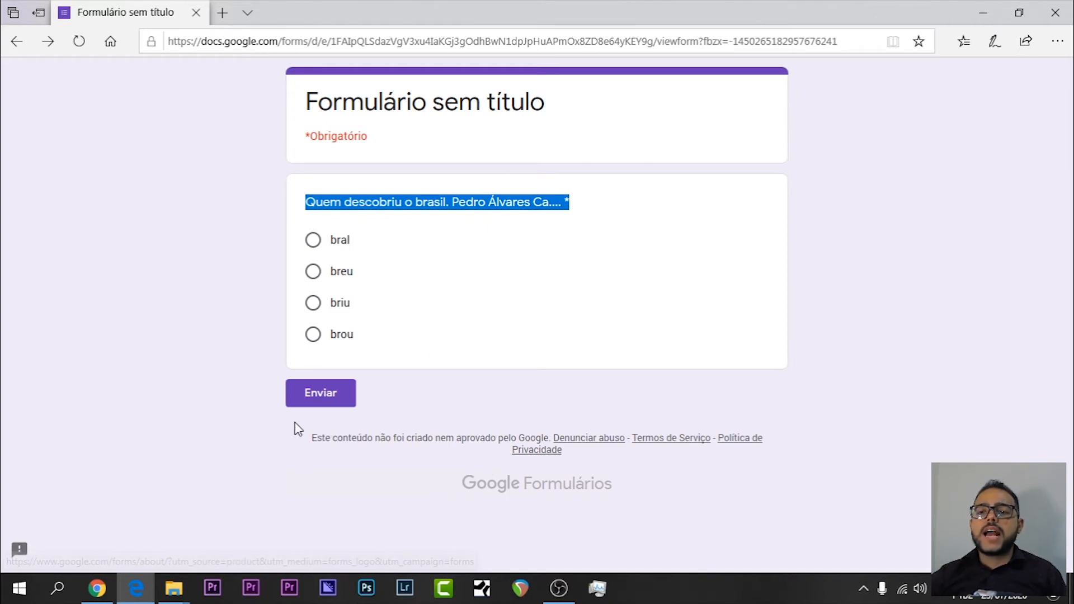
pyautogui.click(576, 208)
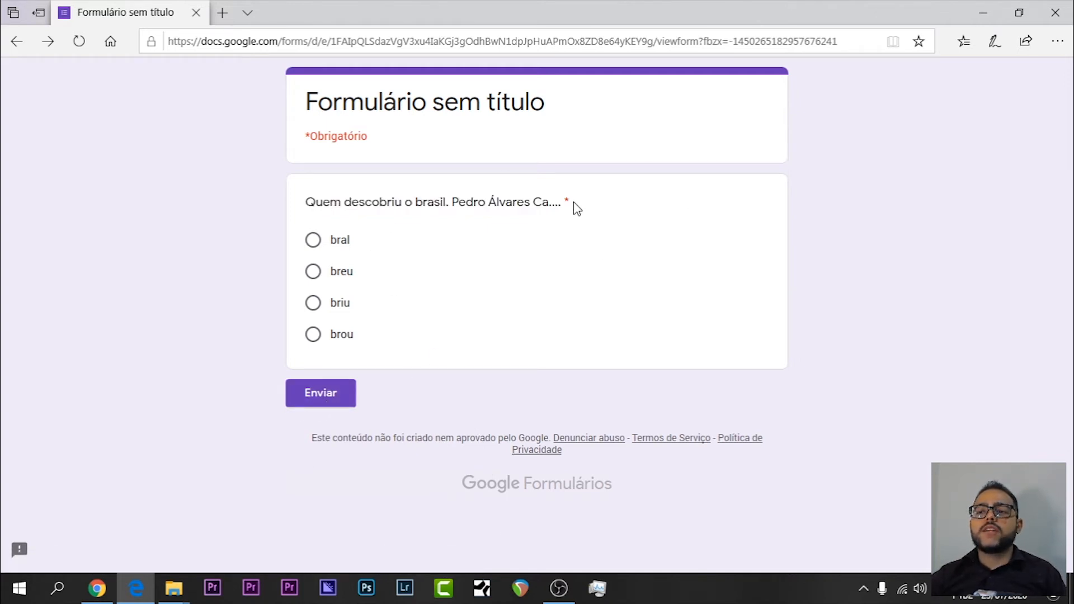
pyautogui.click(324, 386)
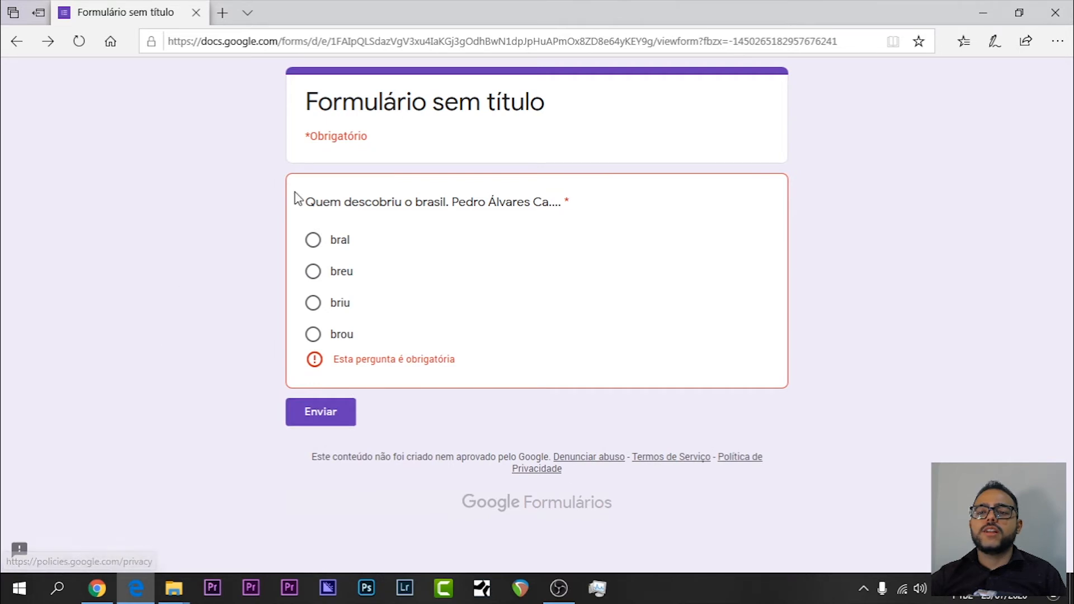
# - Answer the question with "bral" and submit the form
pyautogui.click(313, 272)
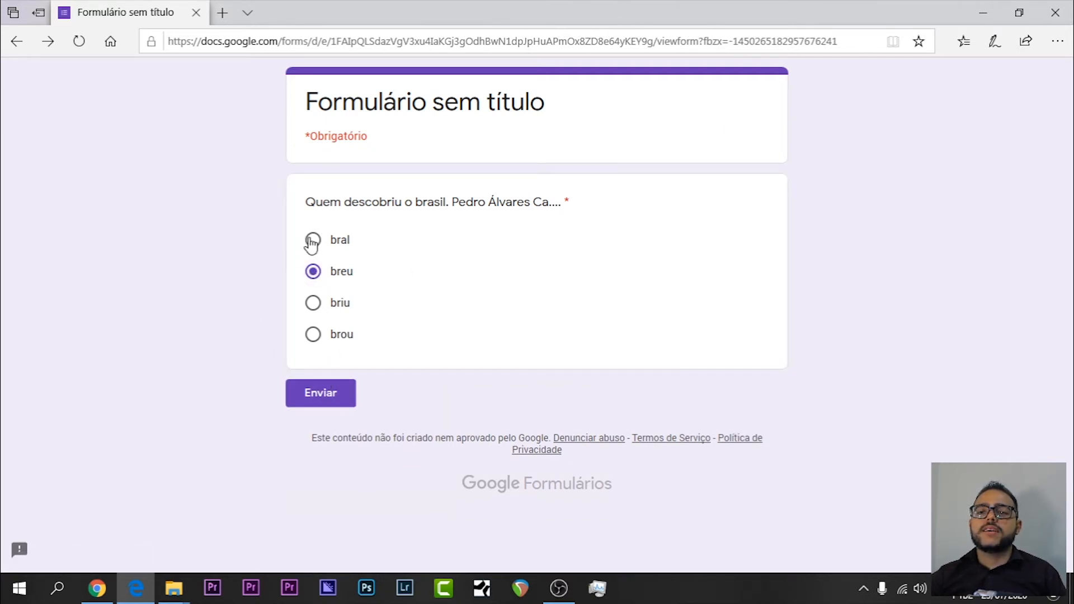
pyautogui.click(313, 240)
pyautogui.click(331, 384)
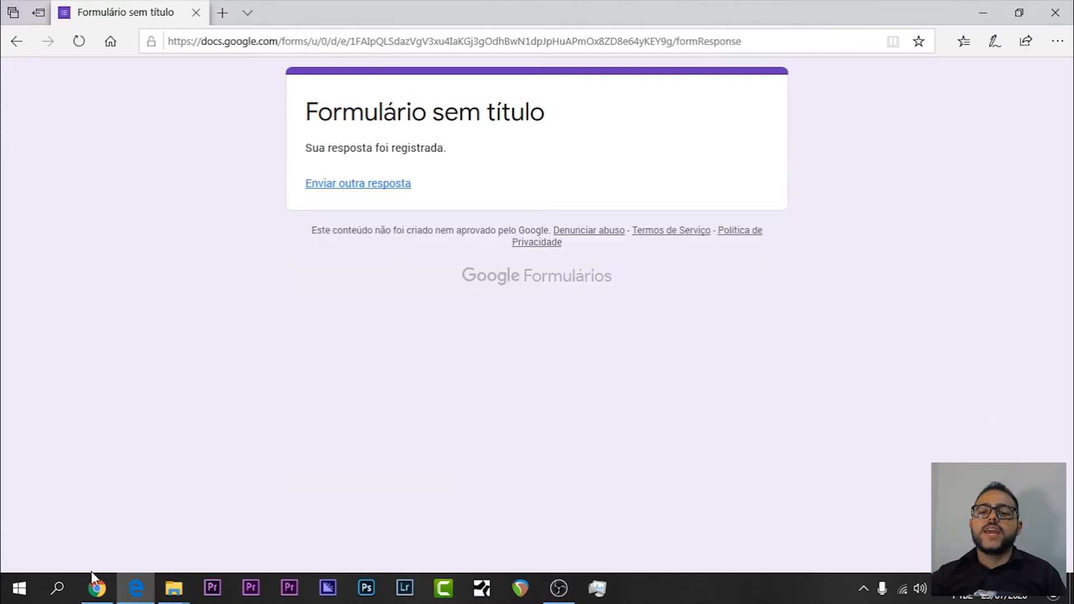
# - Switch back to the form editor in Chrome and turn on random ordering of the question's answer options
pyautogui.click(97, 588)
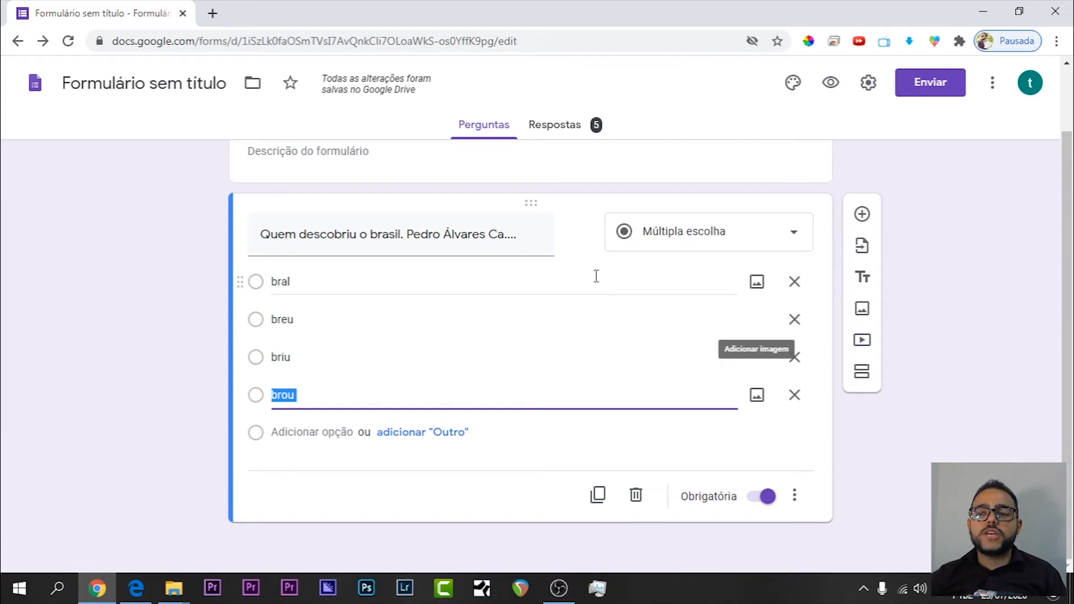
pyautogui.click(696, 249)
pyautogui.click(1031, 401)
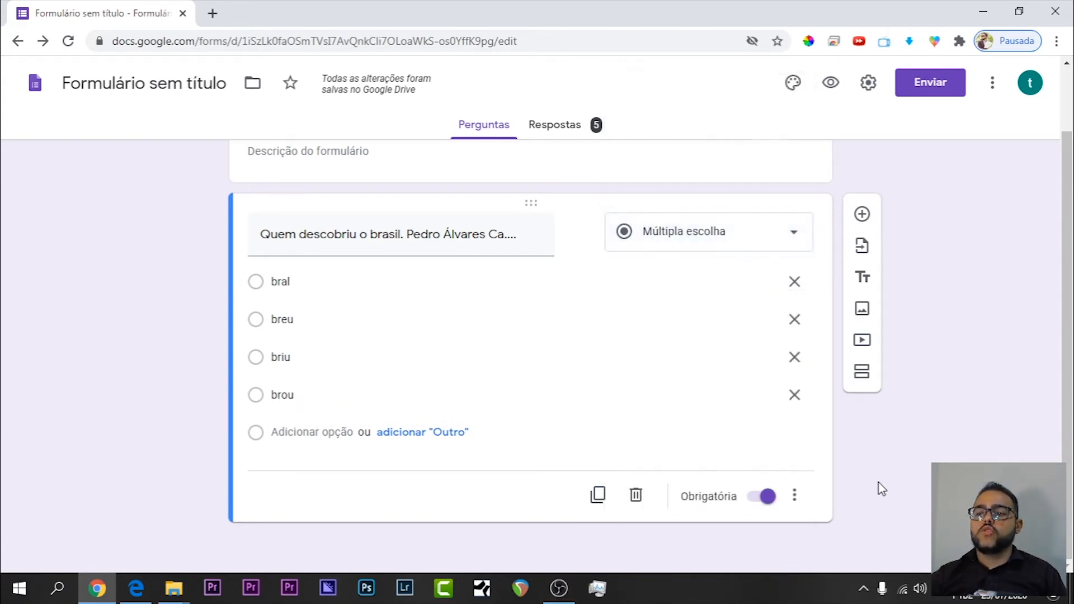
pyautogui.click(809, 497)
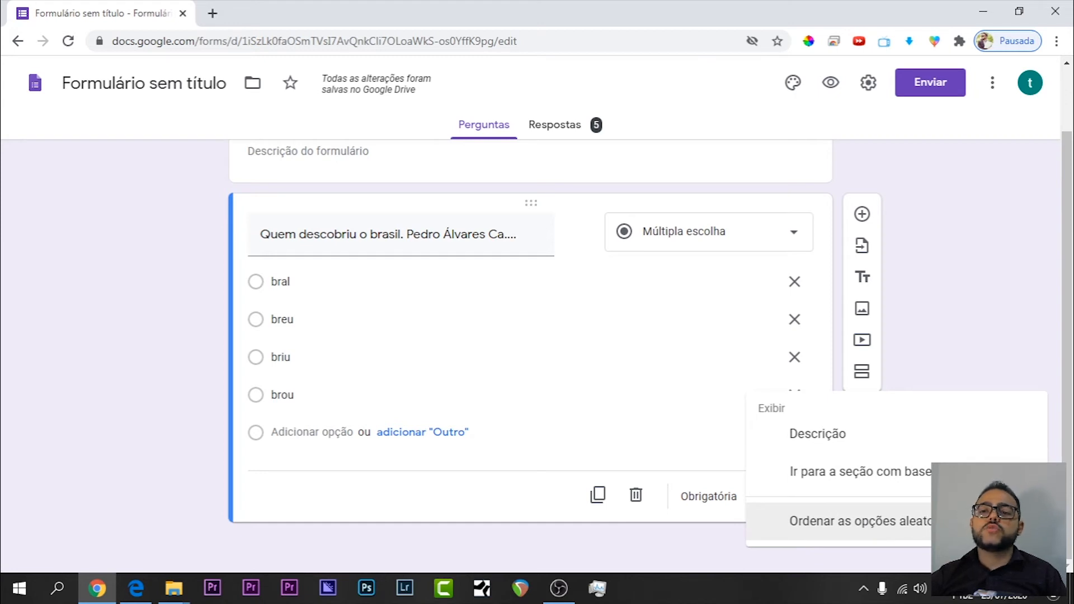
pyautogui.click(862, 521)
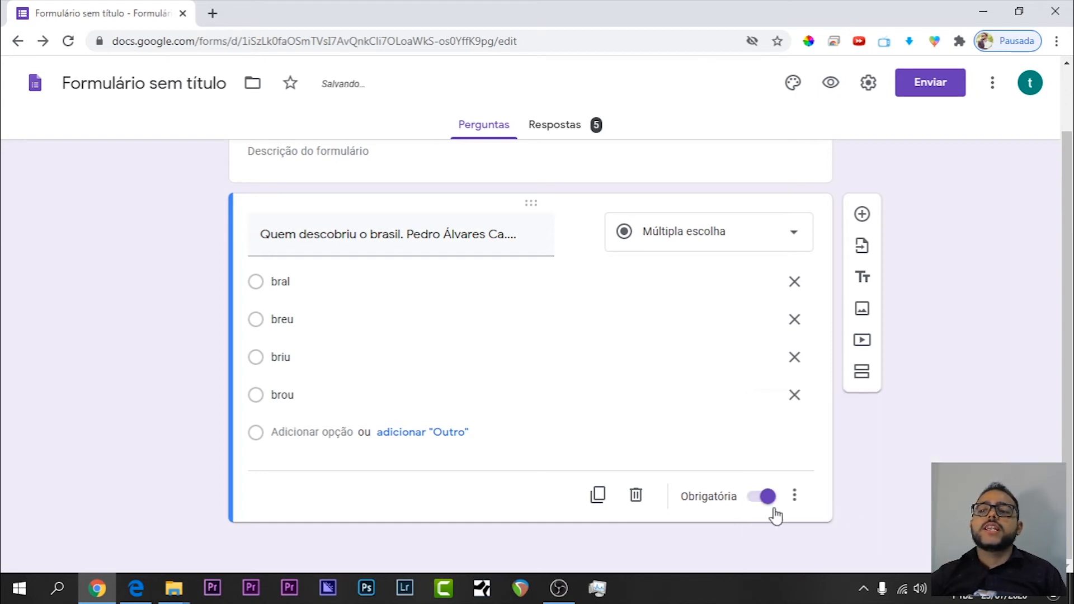
pyautogui.click(795, 496)
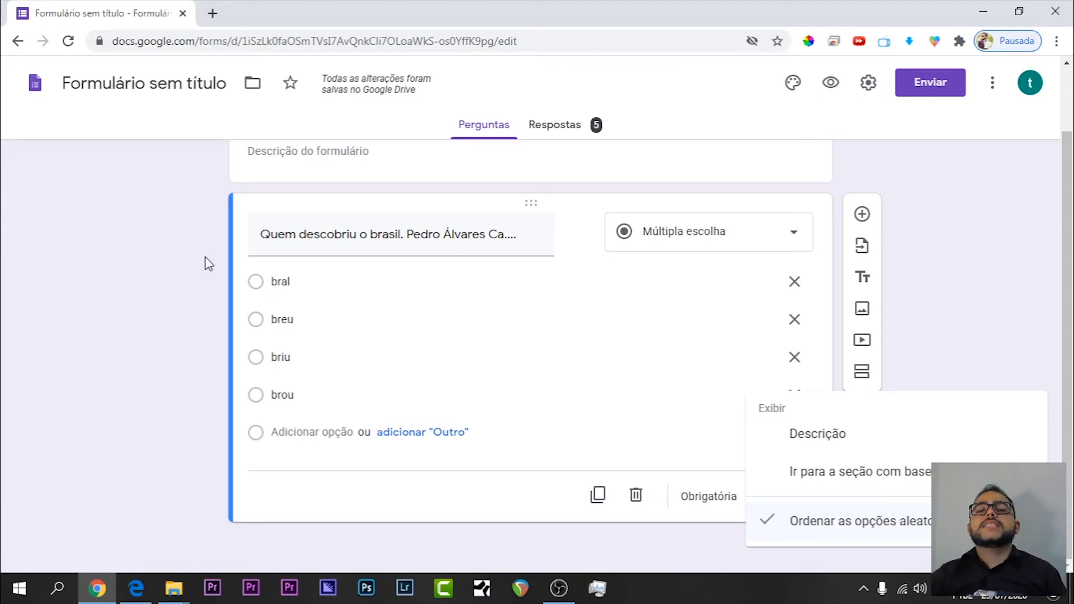
pyautogui.click(974, 259)
# - Change the question type to Caixas de seleção and go through its four answer options
pyautogui.click(754, 247)
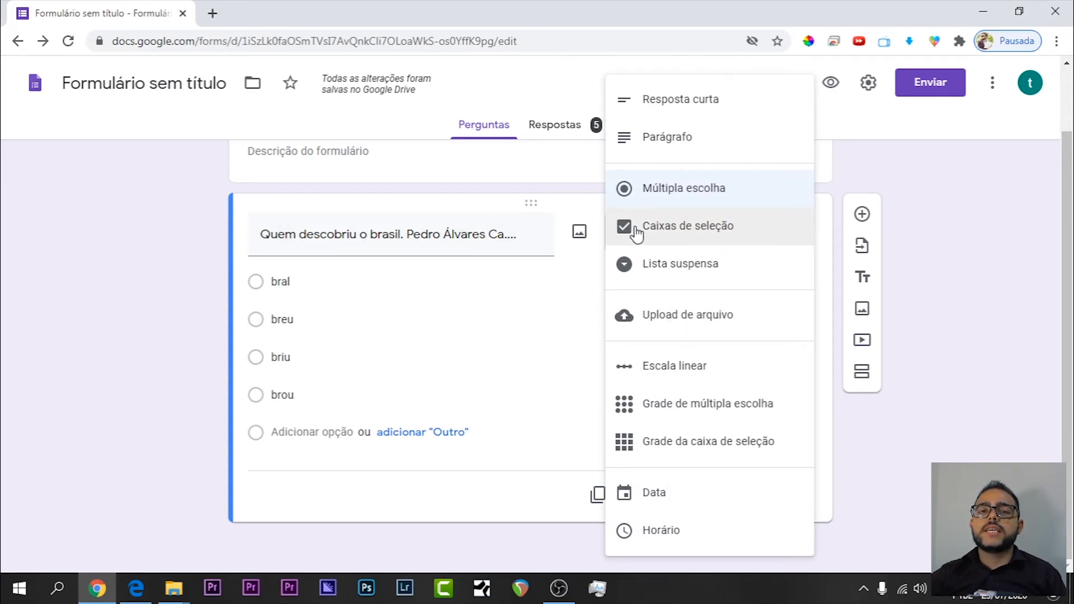
pyautogui.click(680, 233)
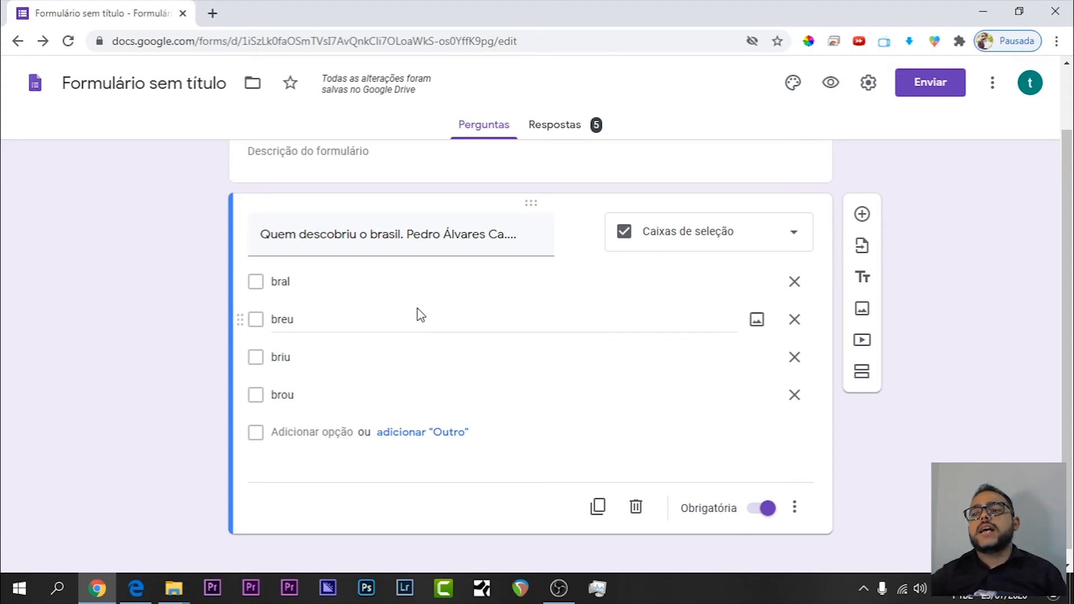
pyautogui.click(263, 293)
pyautogui.click(259, 320)
pyautogui.click(259, 359)
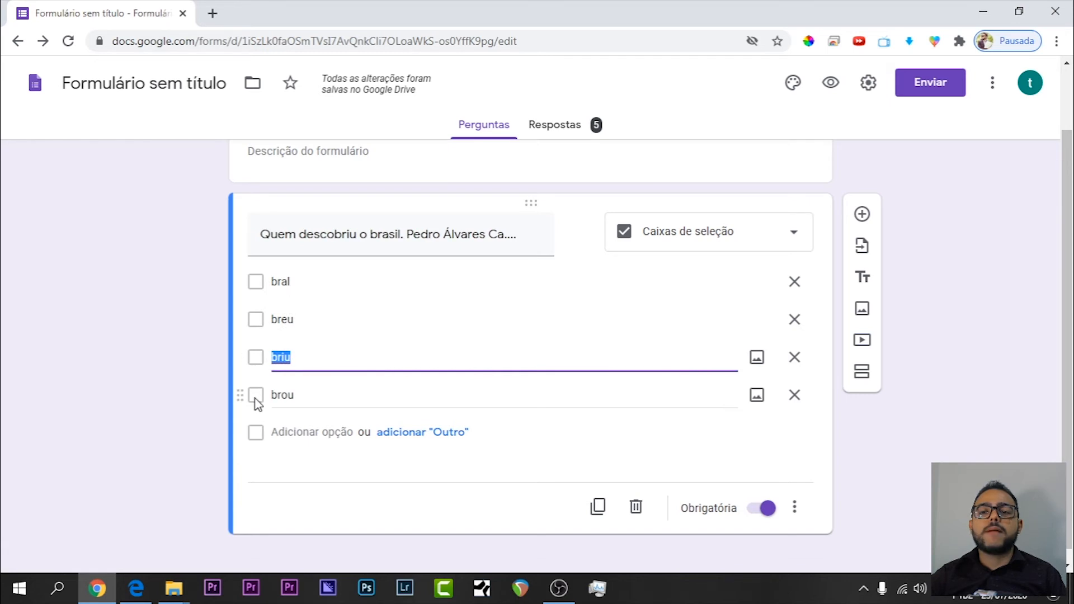
pyautogui.click(257, 397)
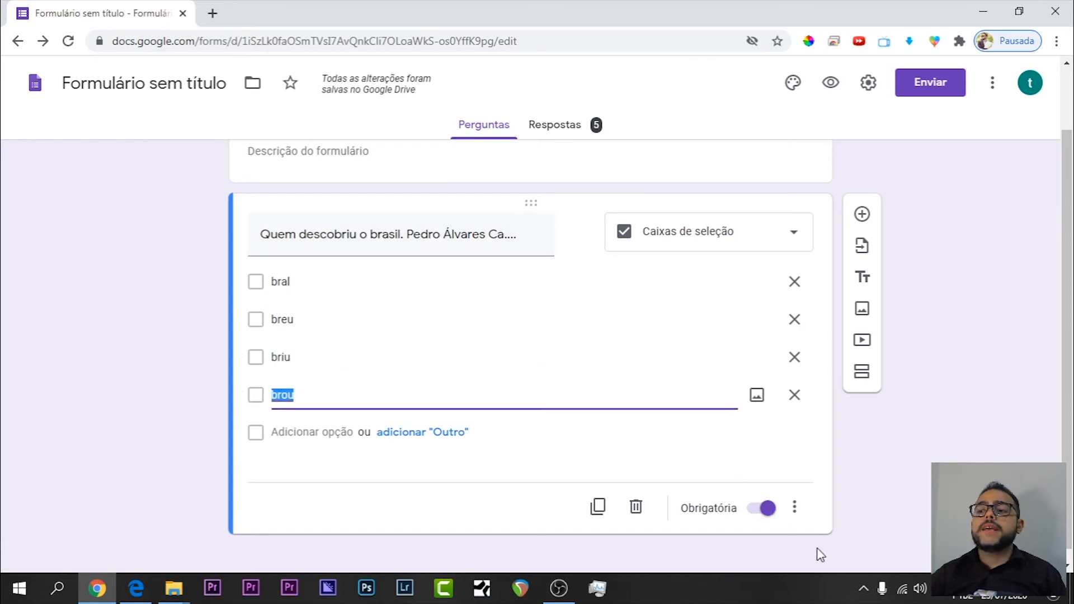
# - Add response validation to the checkbox question with the rule Selecione pelo menos and the number 3
pyautogui.click(795, 507)
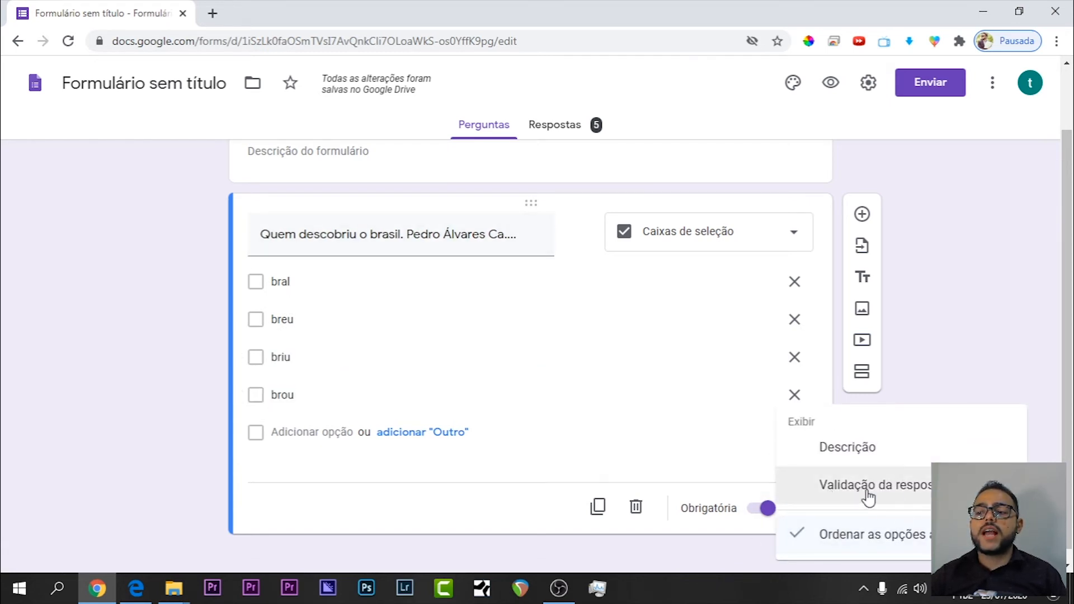
pyautogui.click(902, 497)
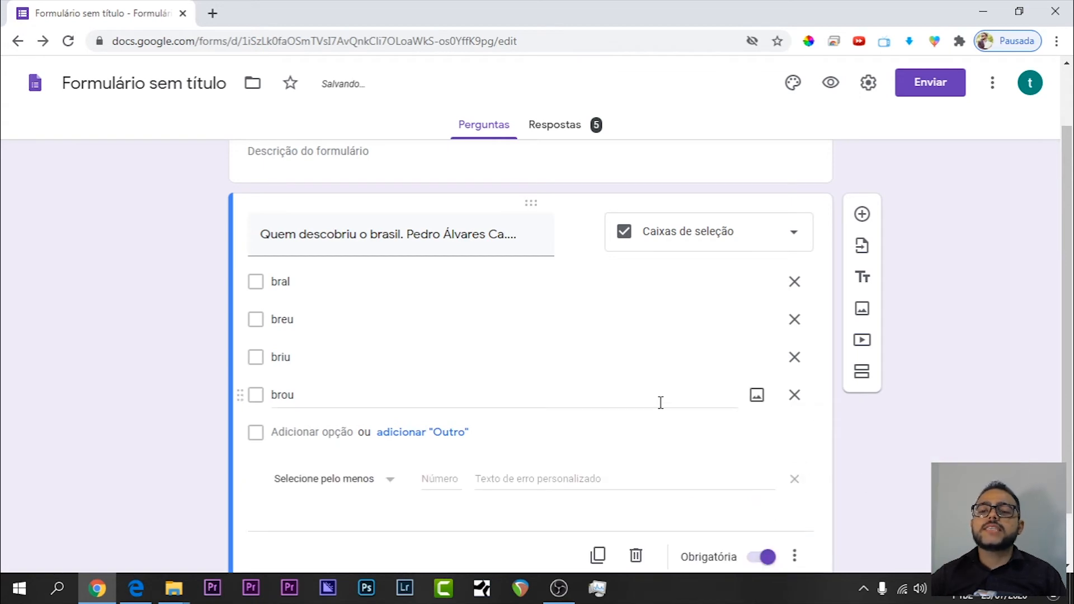
pyautogui.click(350, 424)
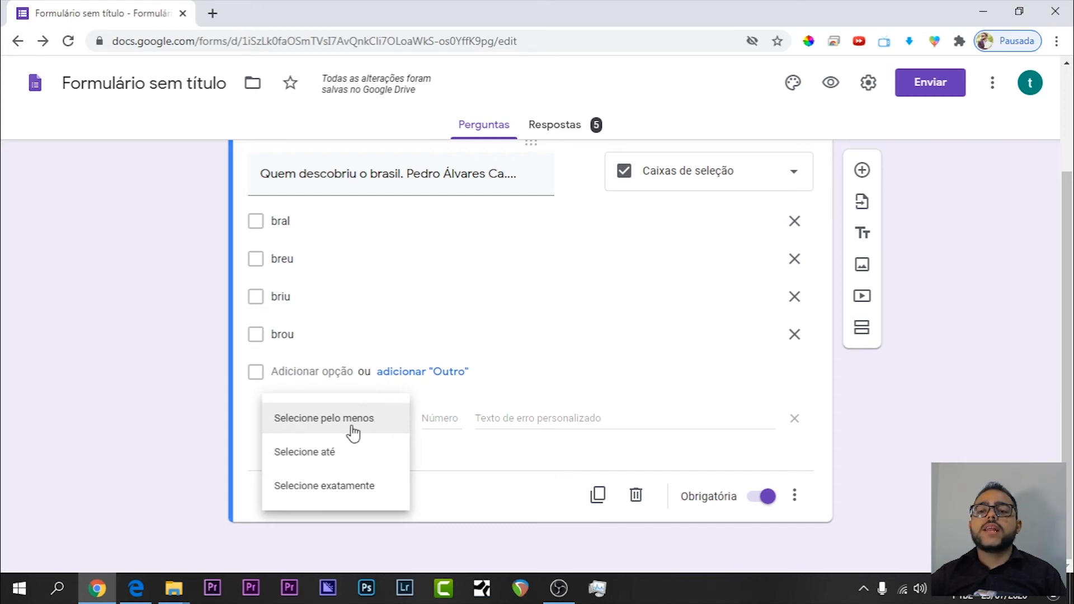
pyautogui.click(376, 428)
pyautogui.click(440, 418)
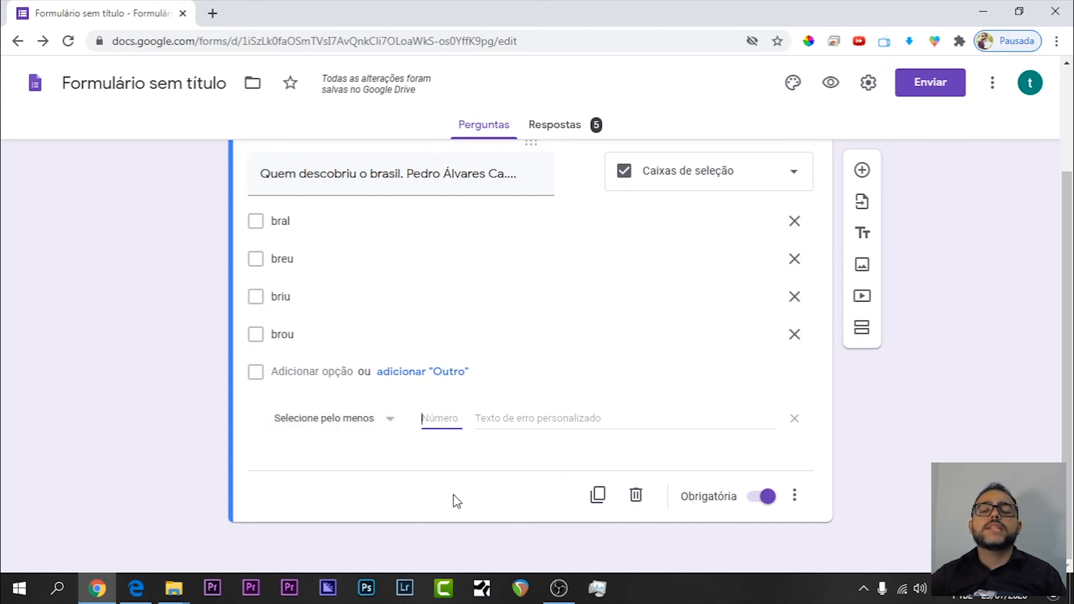
pyautogui.write('3')
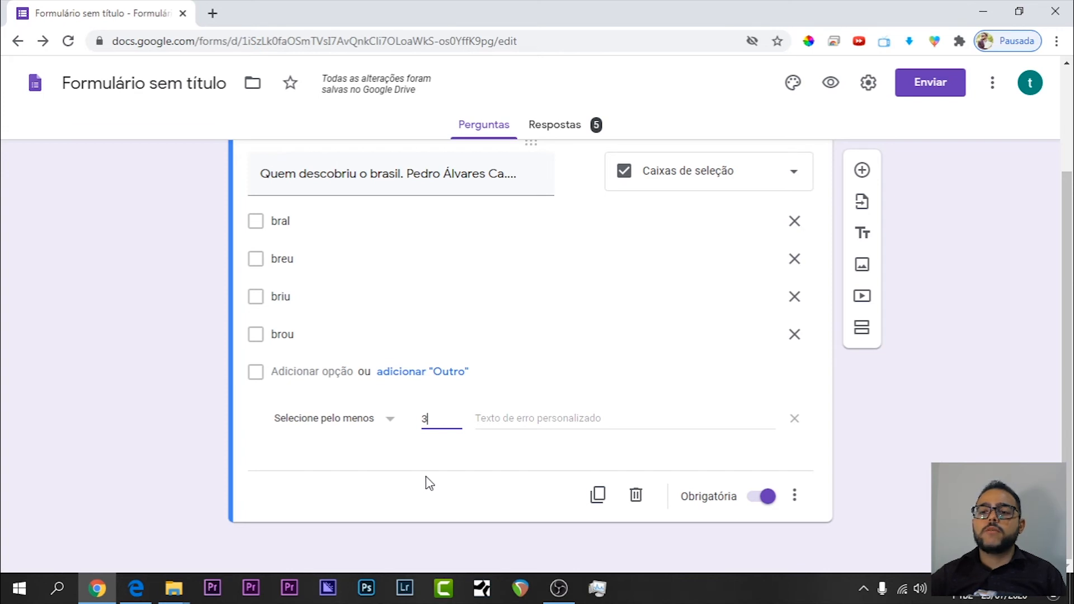
# - Try the Selecione até rule, then set the validation rule to Selecione exatamente with the number 3
pyautogui.click(331, 430)
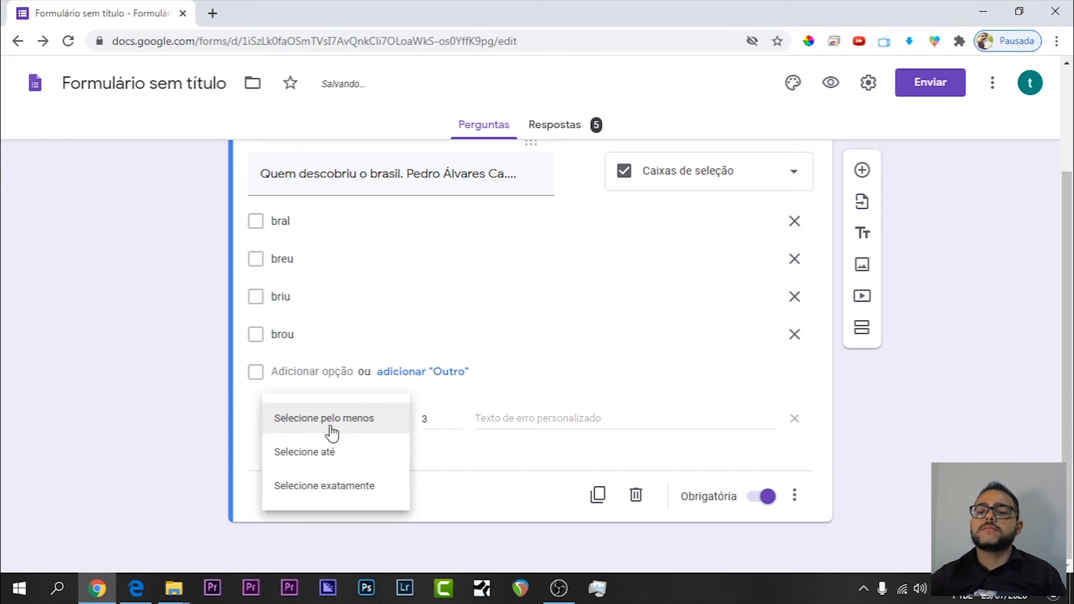
pyautogui.click(303, 458)
pyautogui.click(428, 419)
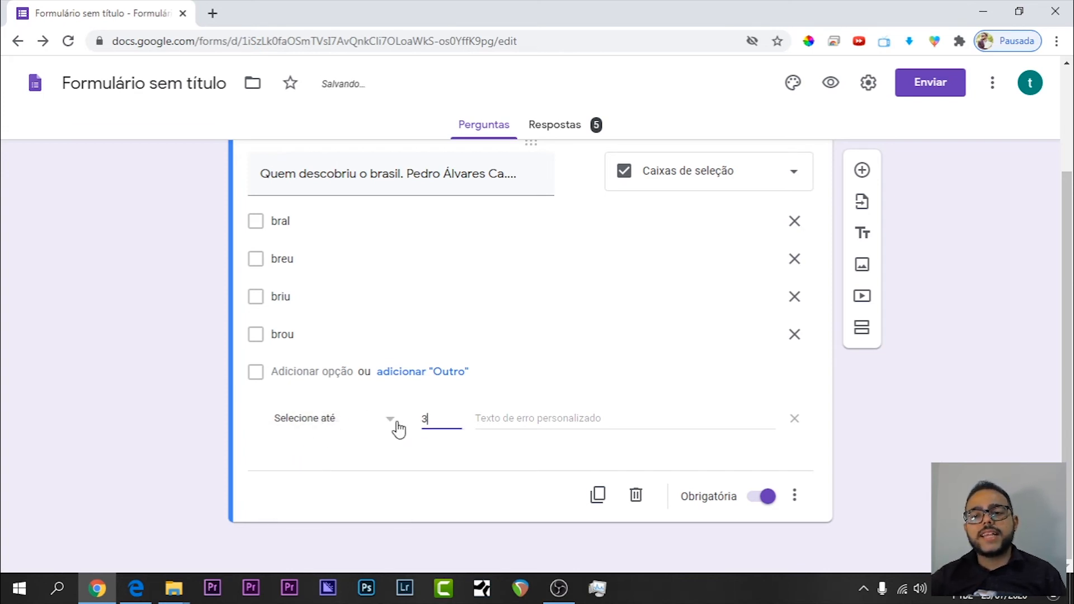
pyautogui.click(316, 421)
pyautogui.click(328, 454)
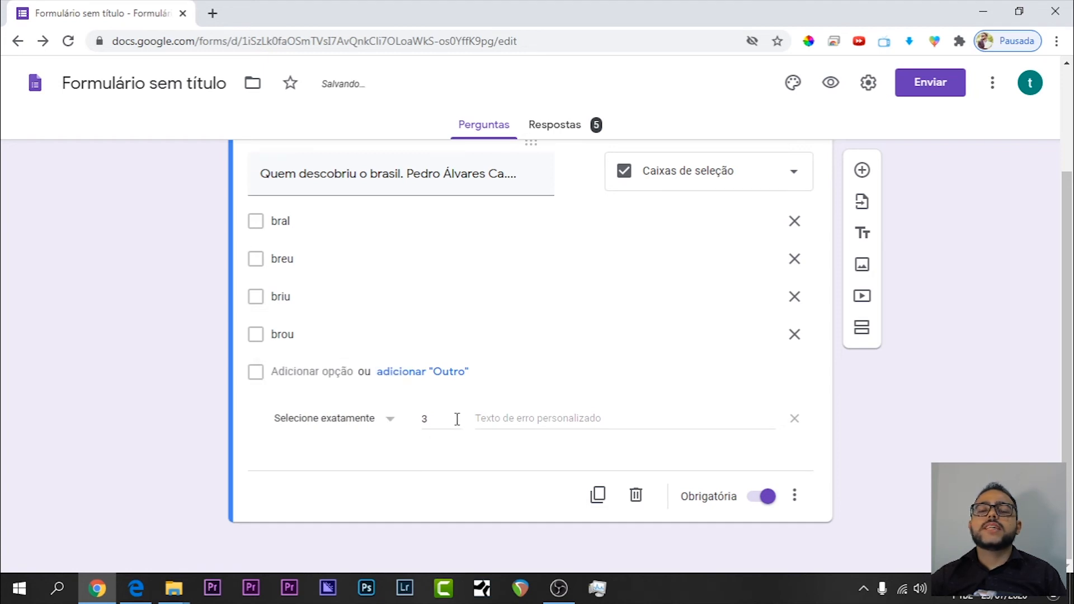
pyautogui.click(350, 430)
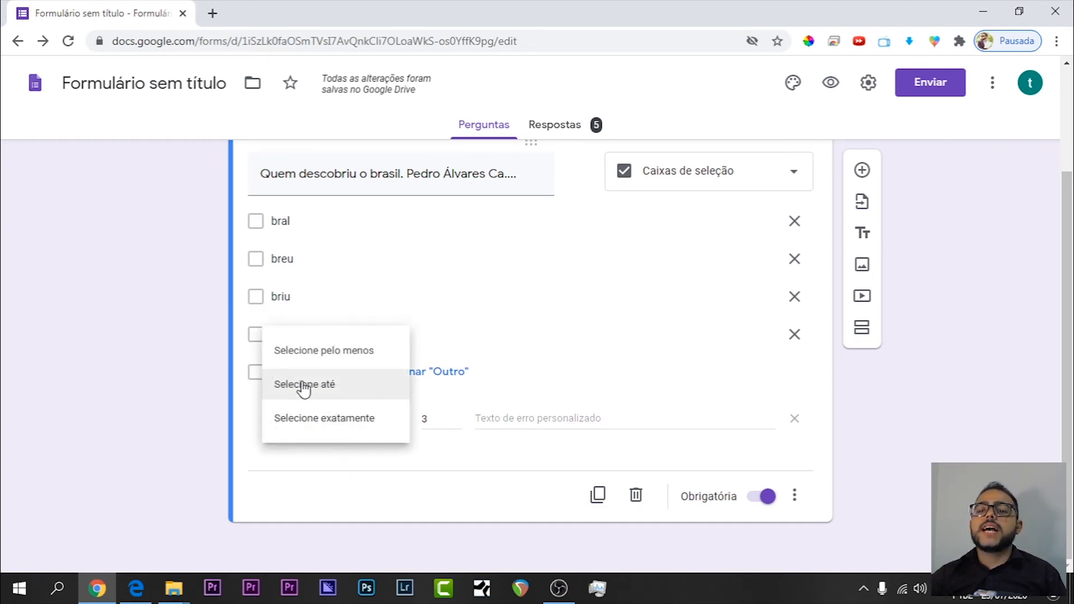
pyautogui.click(359, 425)
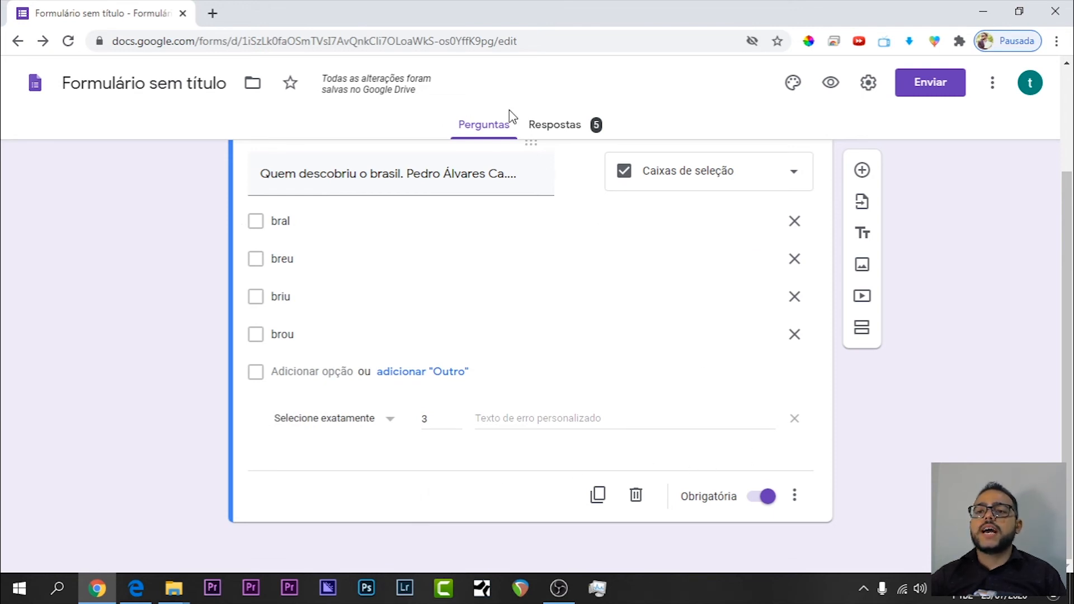
# - Switch to the live form in Edge, return to the question and select only bral to test the exactly-three rule
pyautogui.hotkey('alt', 'Tab')
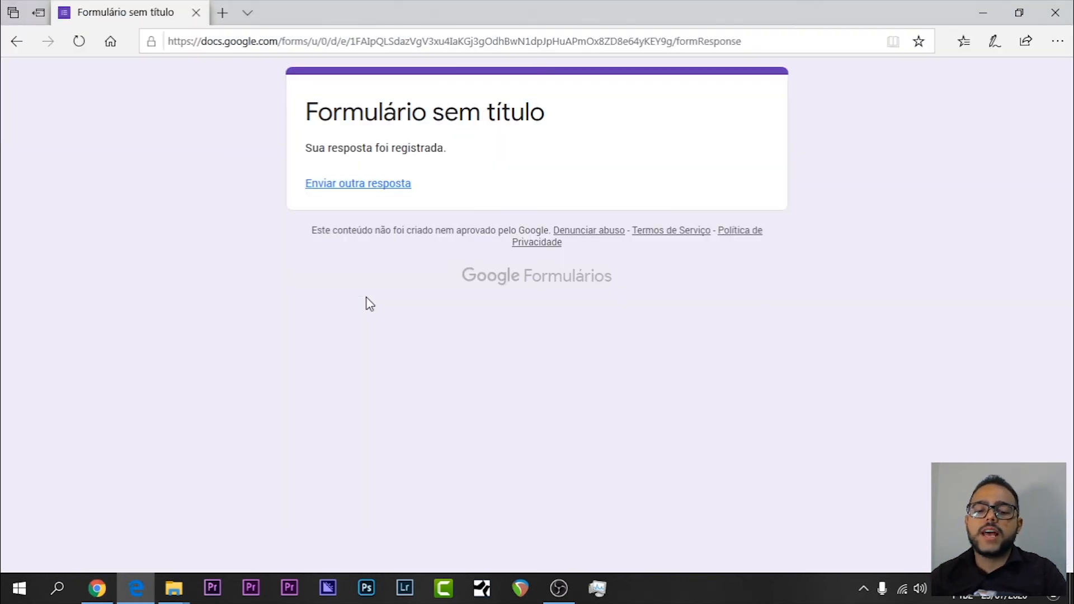
pyautogui.hotkey('alt', 'Left')
pyautogui.click(313, 237)
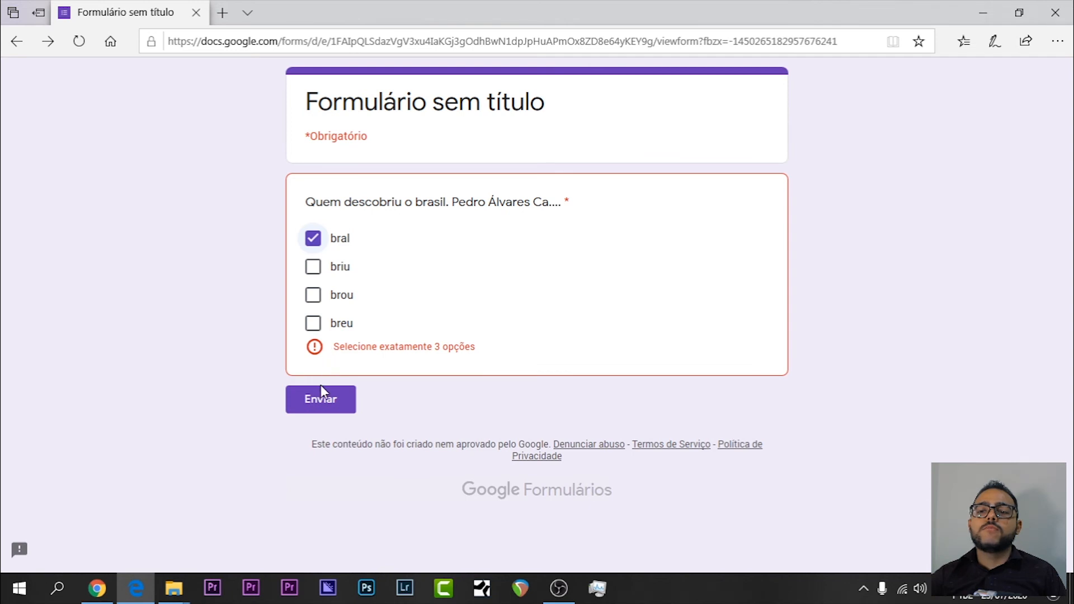
pyautogui.moveTo(339, 346); pyautogui.dragTo(470, 348)
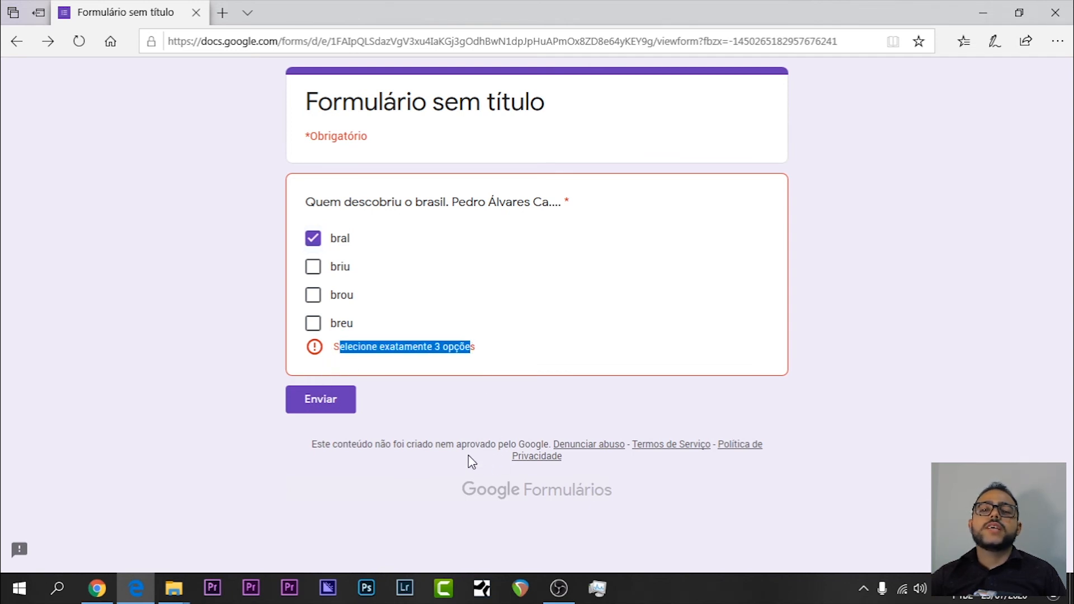
# - Select brou and breu as well to satisfy the validation rule and submit the response
pyautogui.click(313, 295)
pyautogui.click(313, 323)
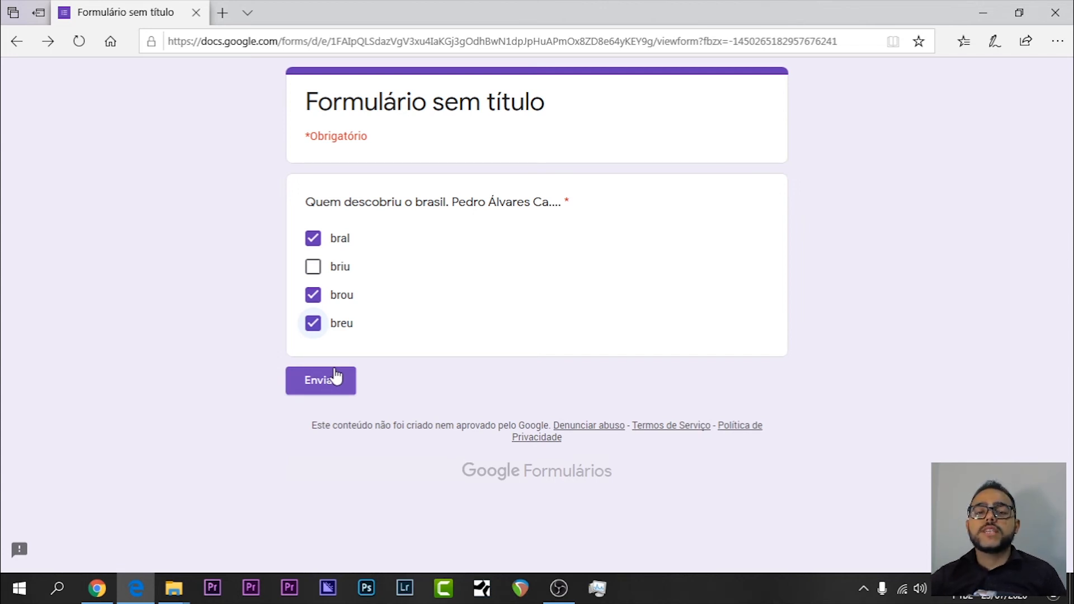
pyautogui.click(335, 378)
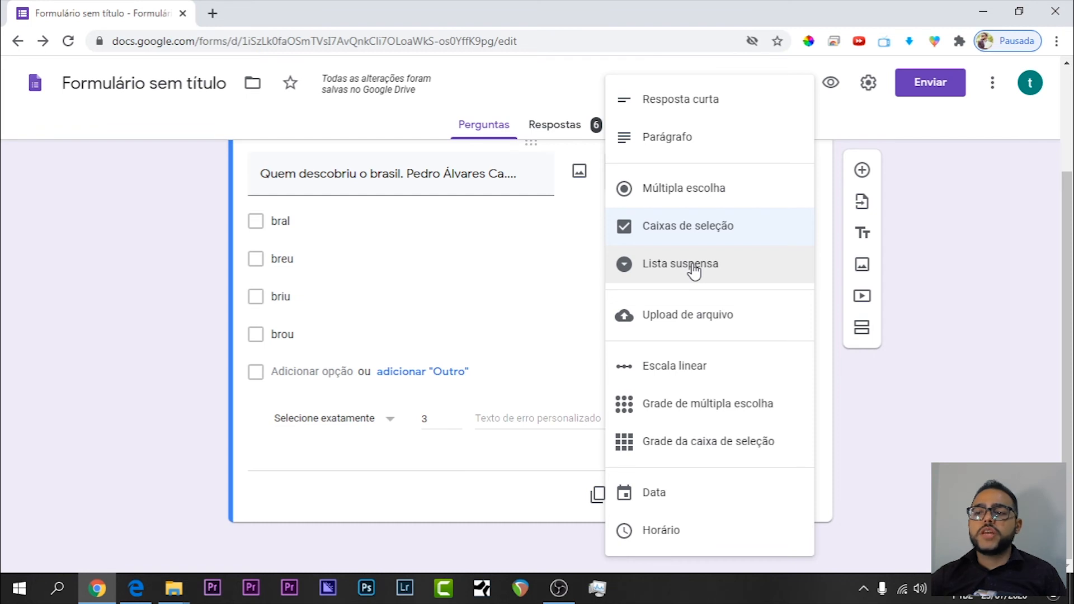
# - Switch back to the form editor in Chrome, change the question type to Lista suspensa and review its additional display options
pyautogui.click(655, 267)
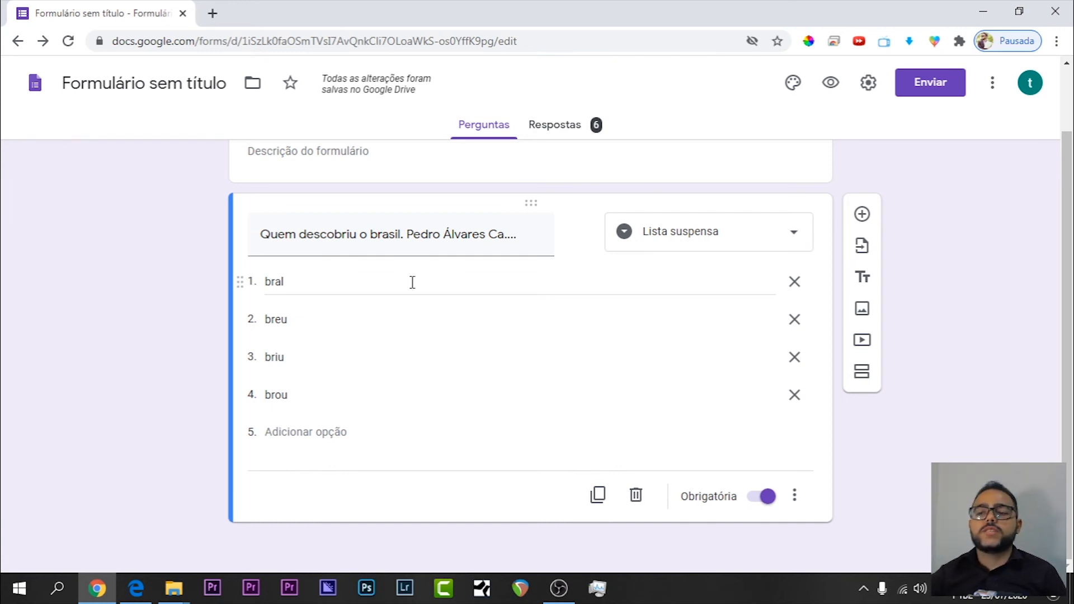
pyautogui.click(794, 495)
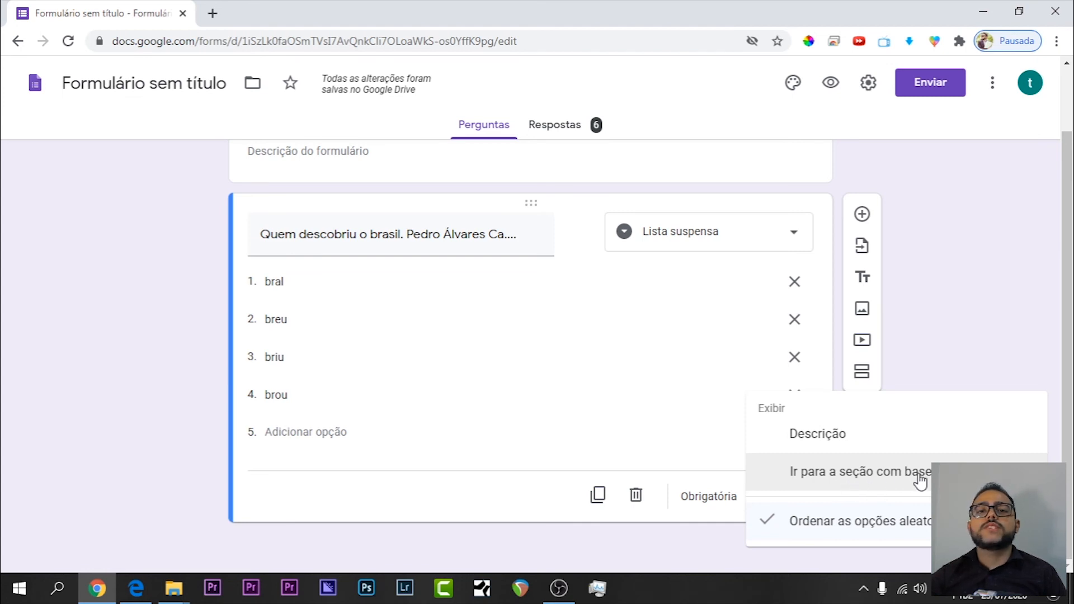
pyautogui.click(1006, 339)
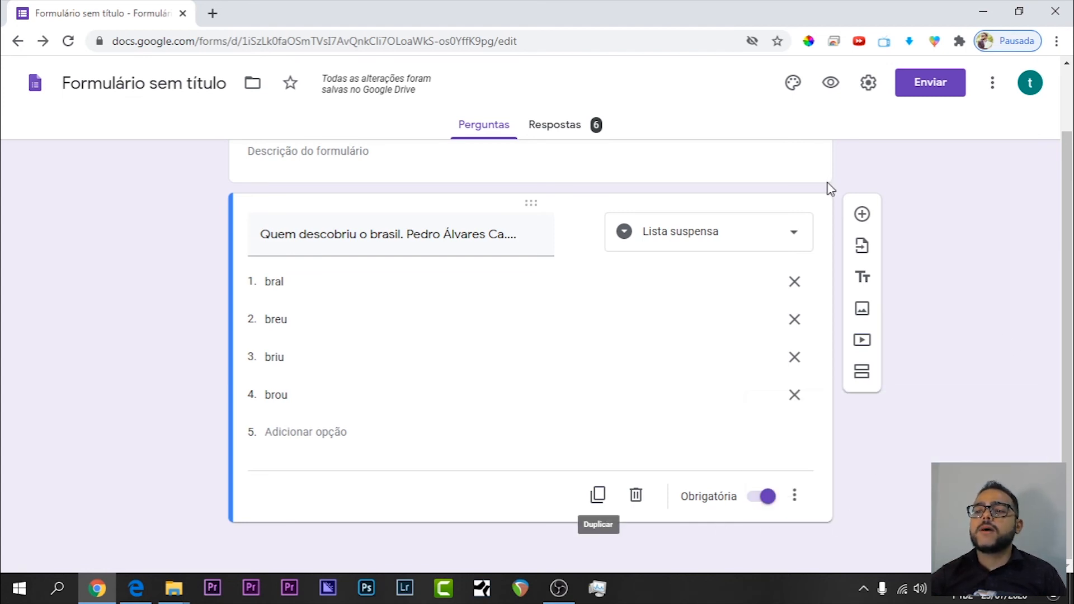
# - Switch to the live form in Edge, return to the question and expand its list of answer choices
pyautogui.hotkey('alt', 'Tab')
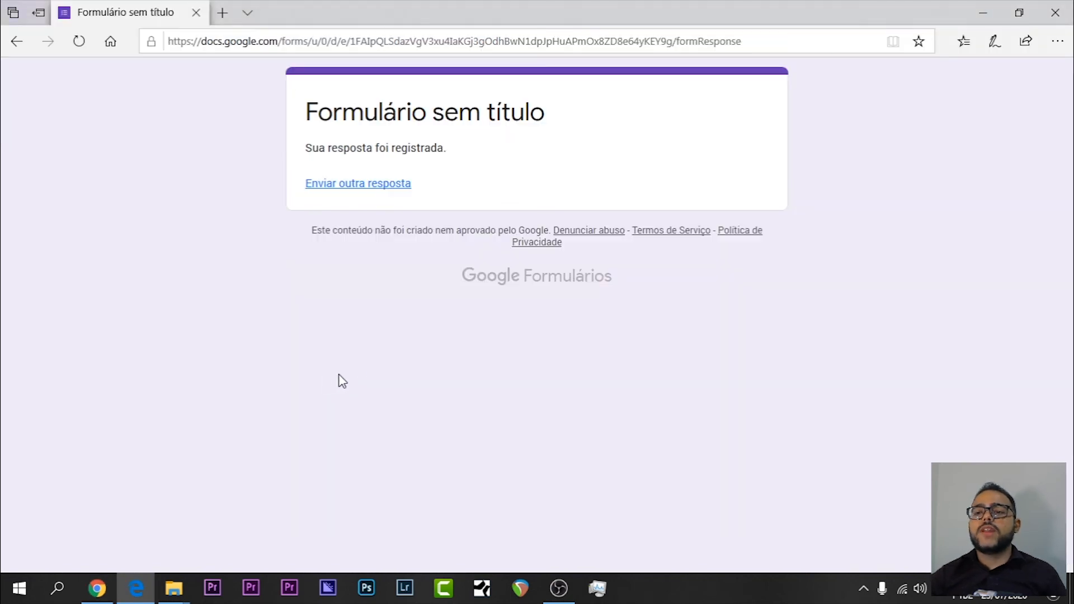
pyautogui.click(8, 35)
pyautogui.click(433, 255)
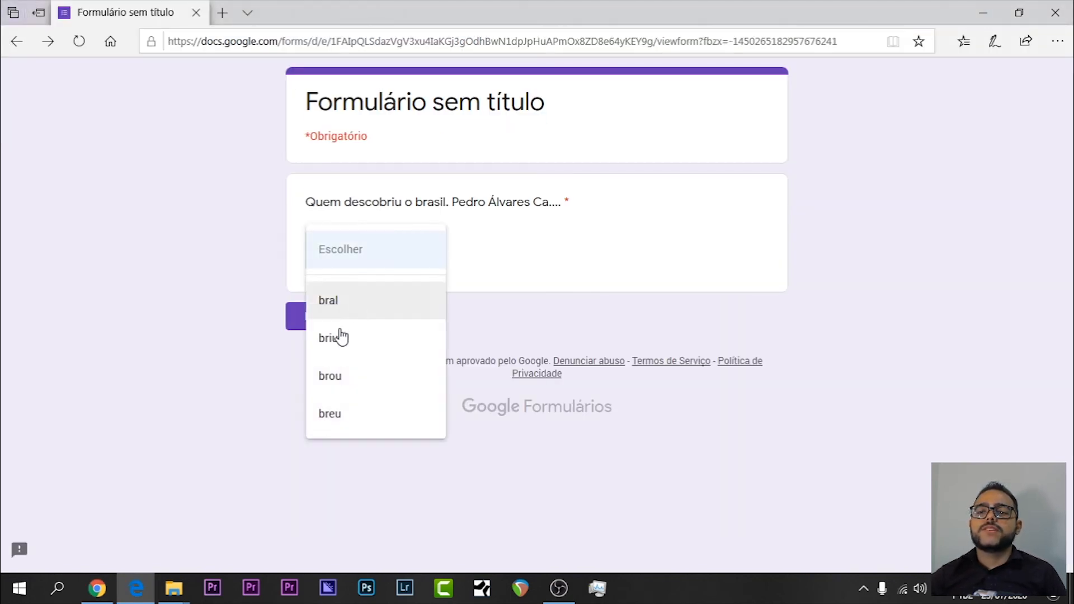